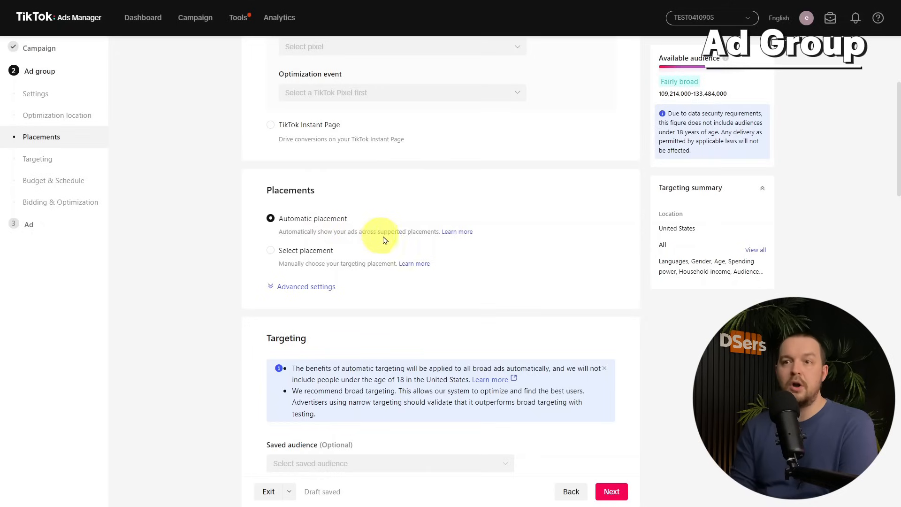
- Try manual placement, toggling the TikTok, Global App Bundle and Pangle placements, then return to automatic placement
{"action": "left_click", "coordinate": [306, 254]}
{"action": "left_click", "coordinate": [282, 298]}
{"action": "left_click", "coordinate": [283, 333]}
{"action": "left_click", "coordinate": [282, 365]}
{"action": "left_click", "coordinate": [282, 298]}
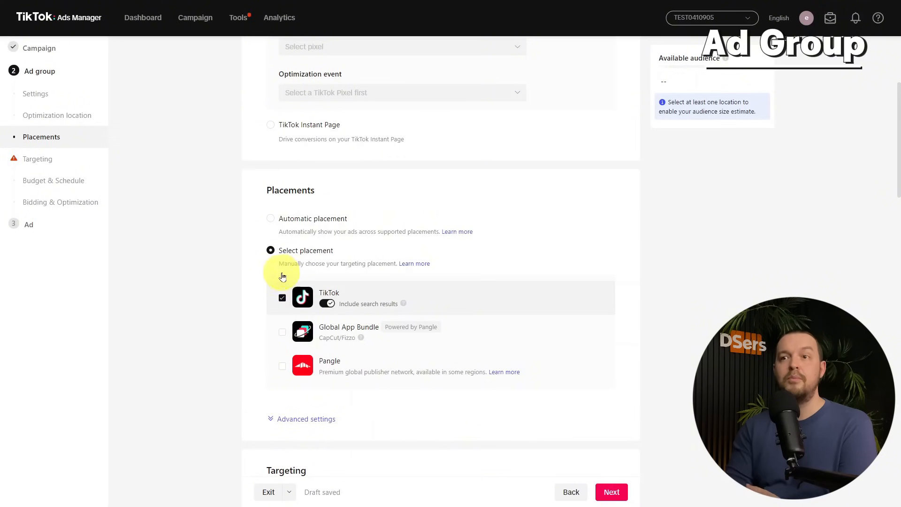
{"action": "left_click", "coordinate": [269, 218]}
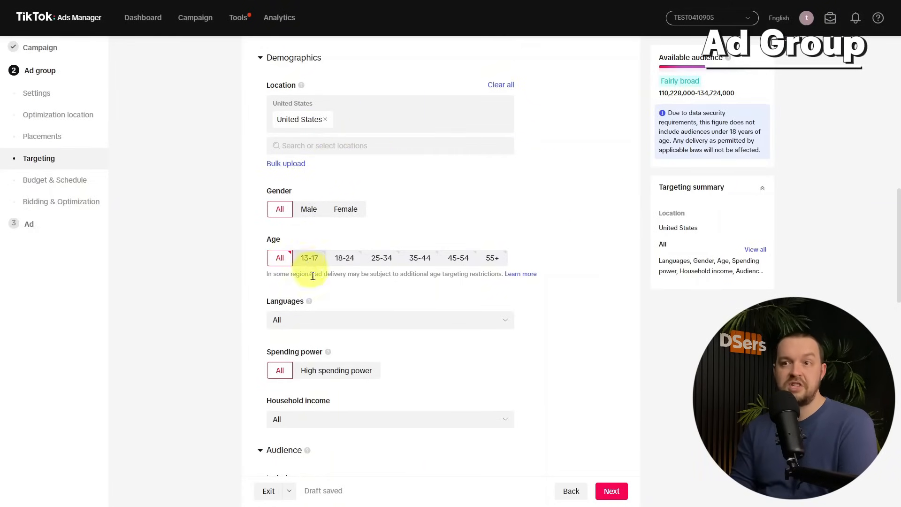
- Try switching the ad group budget from Daily to Lifetime, then set it back to Daily
{"action": "scroll", "coordinate": [328, 306], "scroll_direction": "down", "scroll_amount": 2}
{"action": "scroll", "coordinate": [316, 319], "scroll_direction": "down", "scroll_amount": 2}
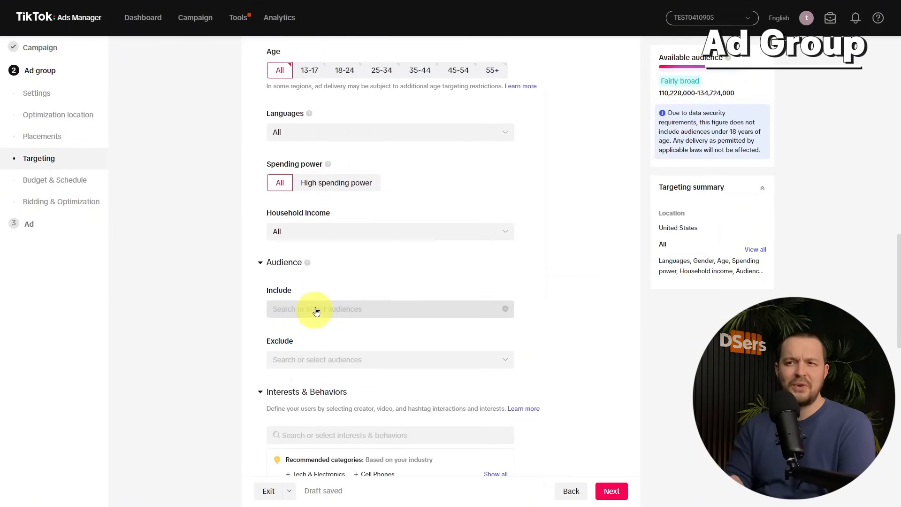
{"action": "scroll", "coordinate": [322, 346], "scroll_direction": "down", "scroll_amount": 4}
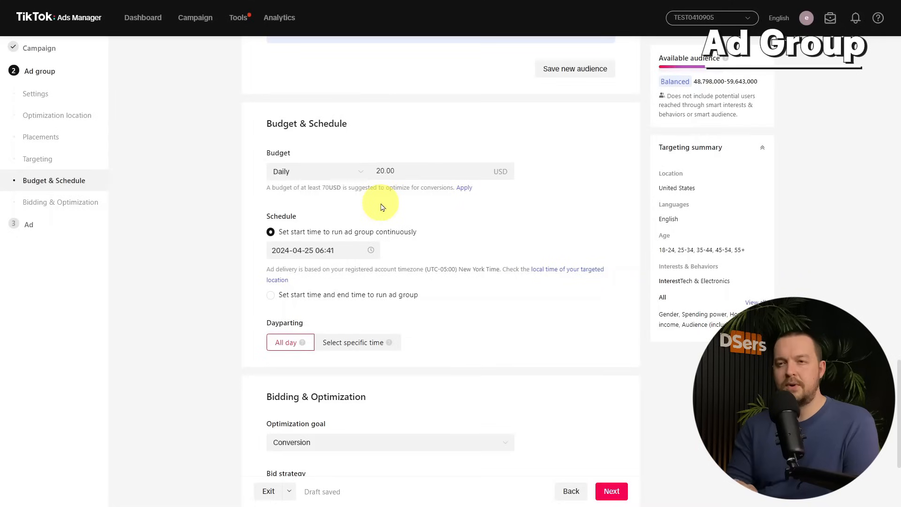
{"action": "left_click", "coordinate": [360, 176]}
{"action": "left_click", "coordinate": [337, 212]}
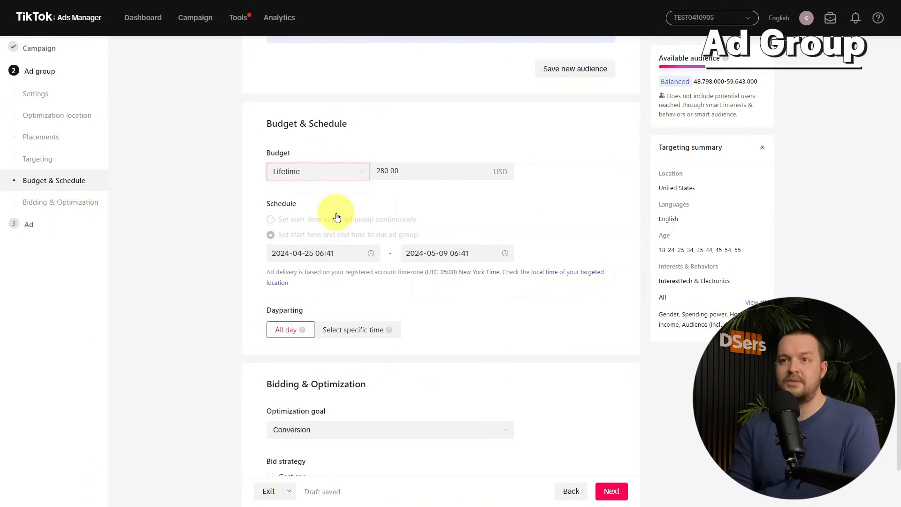
{"action": "left_click", "coordinate": [357, 174]}
{"action": "left_click", "coordinate": [332, 188]}
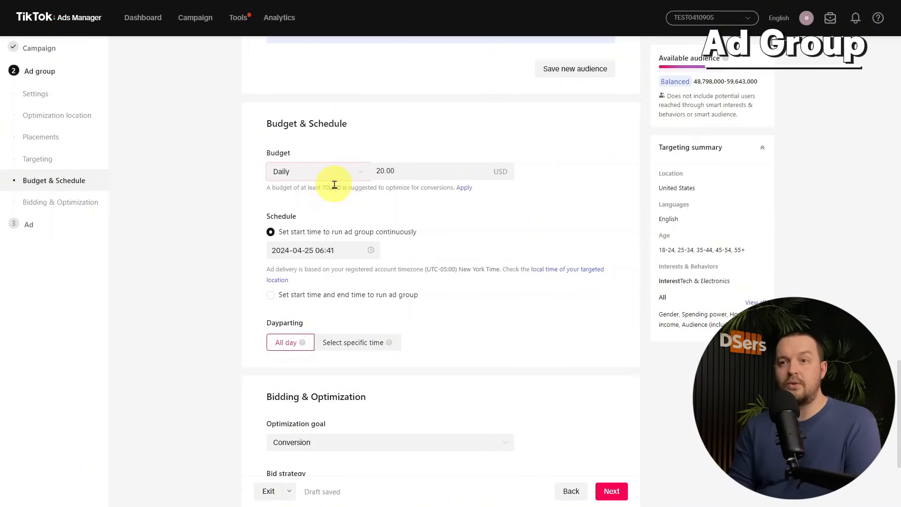
- Set the ad group's continuous start date to 2024-04-26
{"action": "scroll", "coordinate": [338, 183], "scroll_direction": "down", "scroll_amount": 2}
{"action": "left_click", "coordinate": [342, 160]}
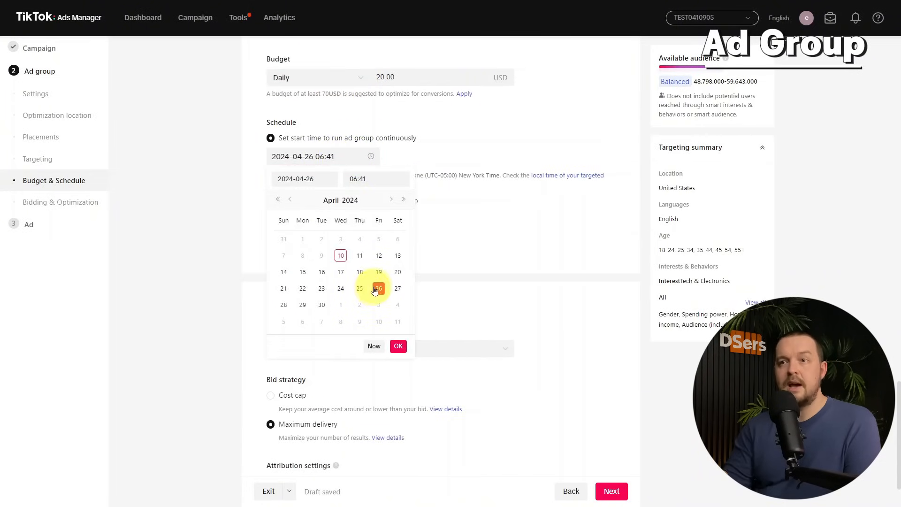
{"action": "left_click", "coordinate": [398, 346]}
- Try scheduling with a start and end time, then return to running the ad group continuously
{"action": "left_click", "coordinate": [484, 208]}
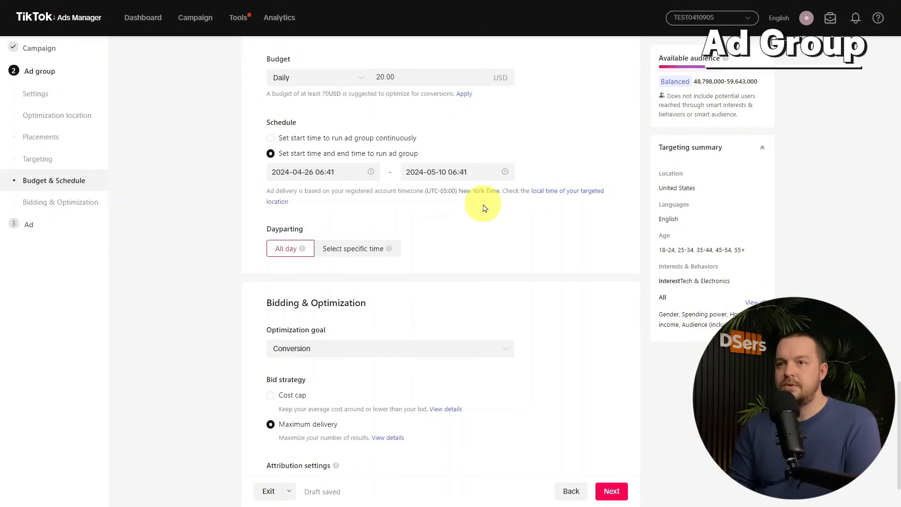
{"action": "scroll", "coordinate": [498, 209], "scroll_direction": "up", "scroll_amount": 2}
{"action": "left_click", "coordinate": [345, 231]}
- Select Conversion as the ad group's optimization goal
{"action": "scroll", "coordinate": [489, 234], "scroll_direction": "up", "scroll_amount": 2}
{"action": "scroll", "coordinate": [490, 234], "scroll_direction": "down", "scroll_amount": 2}
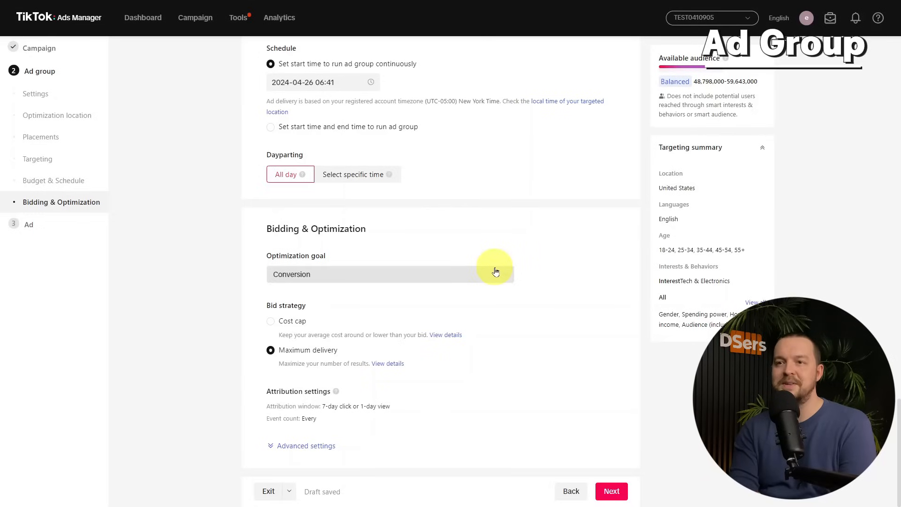
{"action": "left_click", "coordinate": [496, 271]}
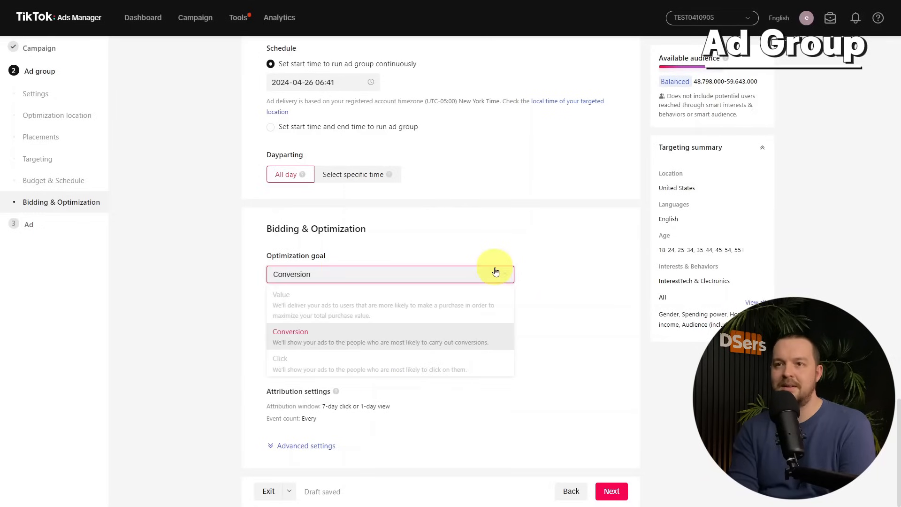
{"action": "left_click", "coordinate": [396, 337]}
- Try the Cost cap bid strategy, then switch back to Maximum delivery
{"action": "left_click", "coordinate": [280, 323]}
{"action": "scroll", "coordinate": [305, 329], "scroll_direction": "down", "scroll_amount": 2}
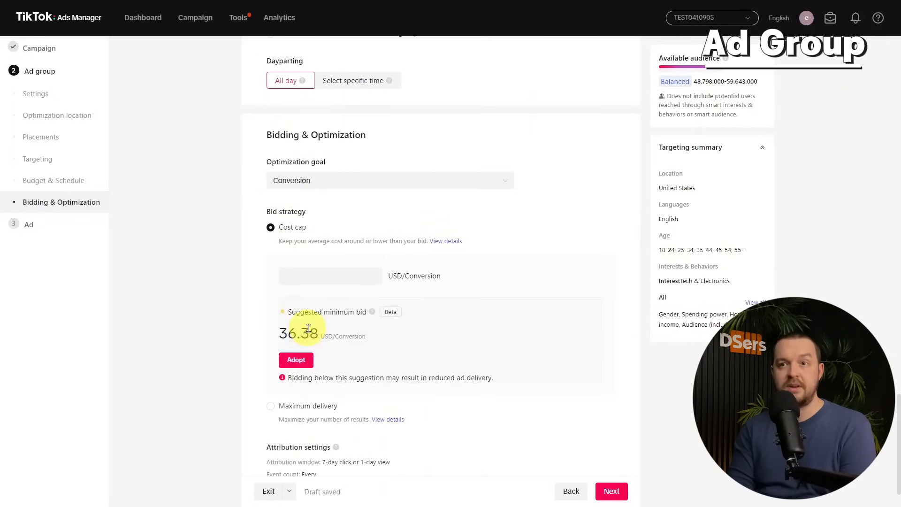
{"action": "scroll", "coordinate": [303, 357], "scroll_direction": "down", "scroll_amount": 1}
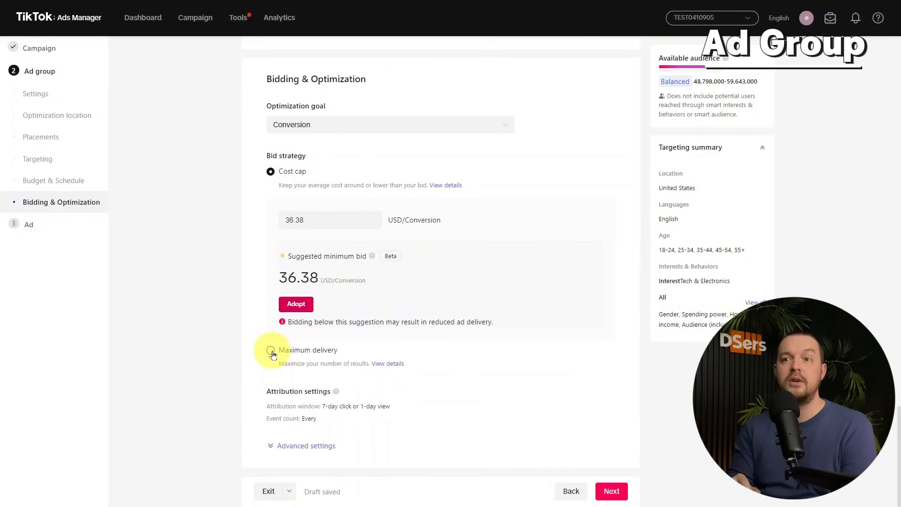
{"action": "left_click", "coordinate": [273, 354]}
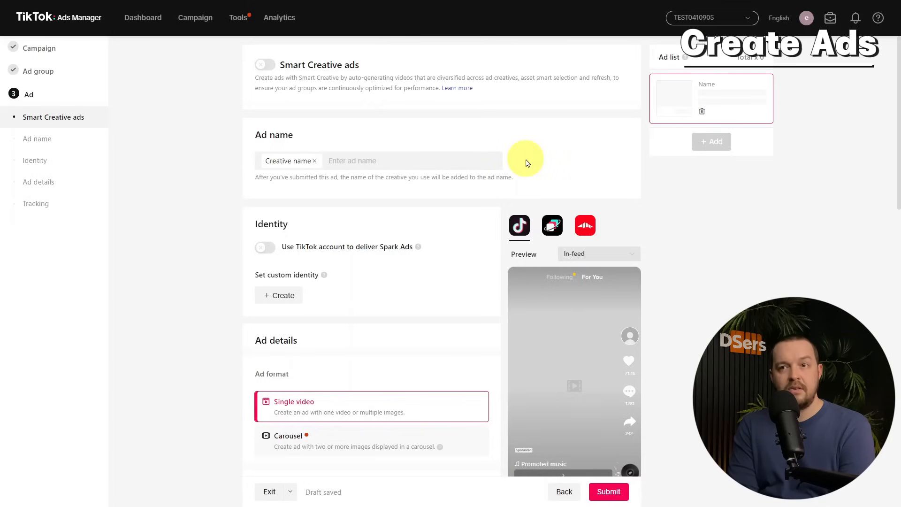
- Name the ad WEB-SP
{"action": "left_click", "coordinate": [481, 161]}
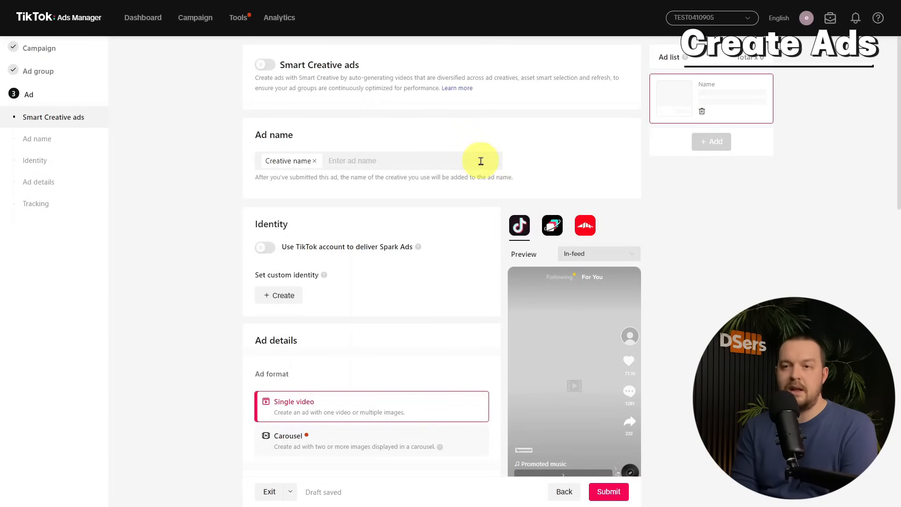
{"action": "type", "text": "WEB-SP"}
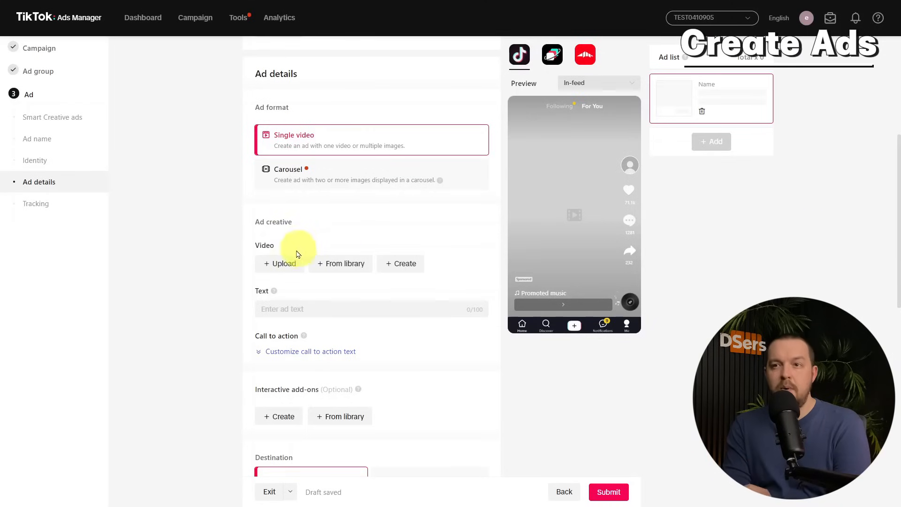
- Upload the video Top 6 Spring Products to Dropship in 2024-1-final.mp4 as the ad creative and save its default thumbnail
{"action": "left_click", "coordinate": [279, 263]}
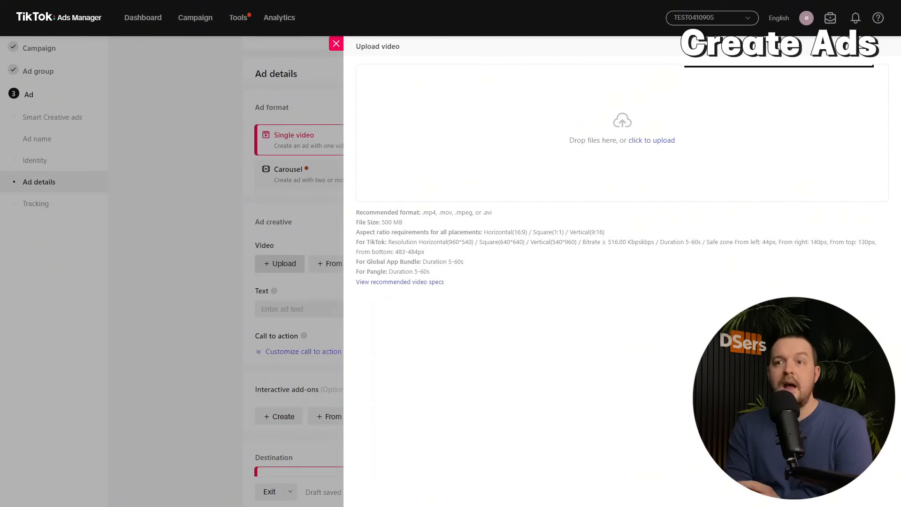
{"action": "left_click_drag", "start_coordinate": [583, 127], "coordinate": [570, 120]}
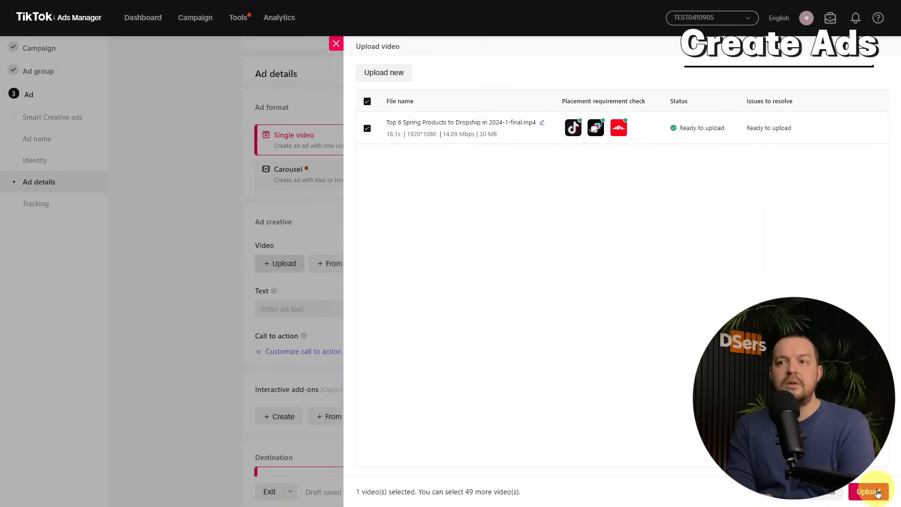
{"action": "left_click", "coordinate": [868, 491]}
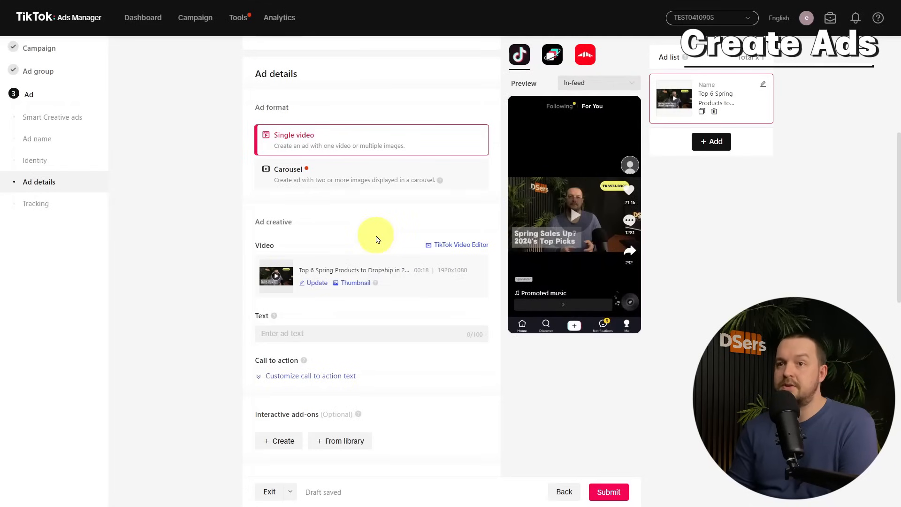
{"action": "left_click", "coordinate": [361, 283]}
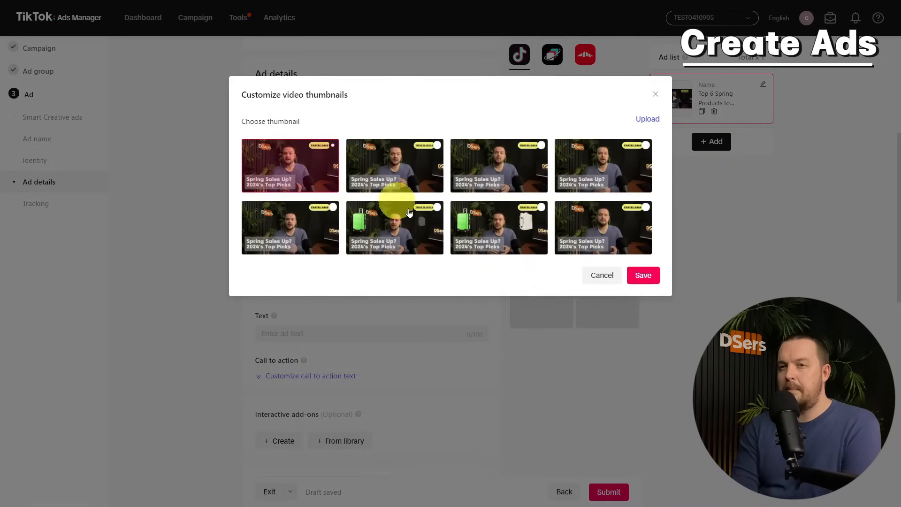
{"action": "left_click", "coordinate": [644, 276]}
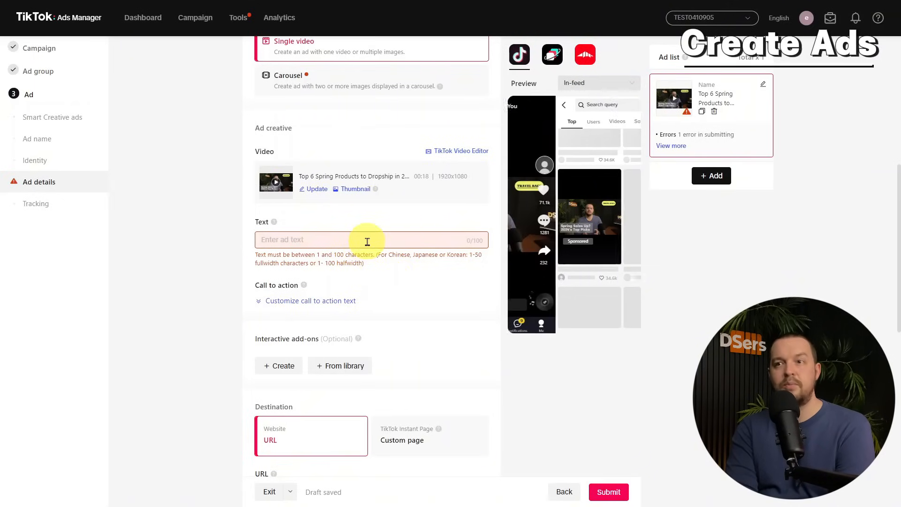
- Paste the ad text "Top 6 Spring Products to Dropship in 2024"
{"action": "type", "text": "Top 6 Spring Products to Dropship in 2024"}
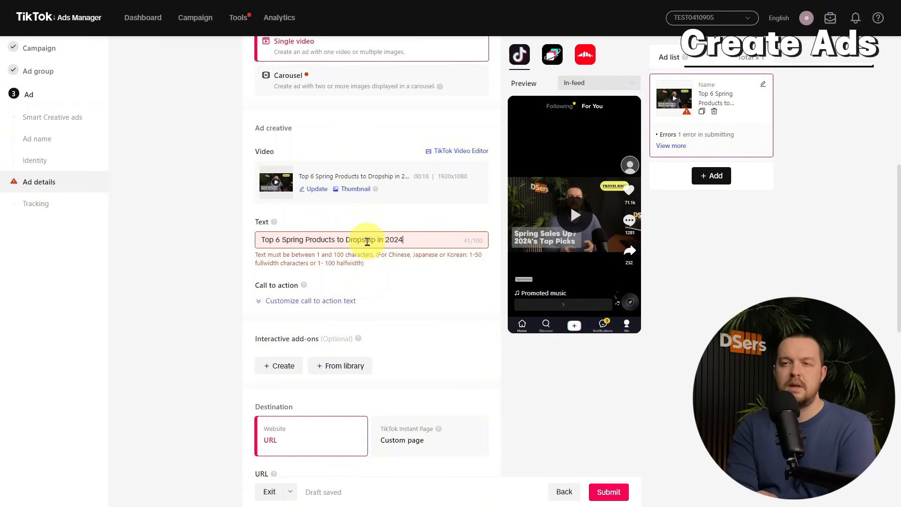
{"action": "left_click", "coordinate": [384, 285]}
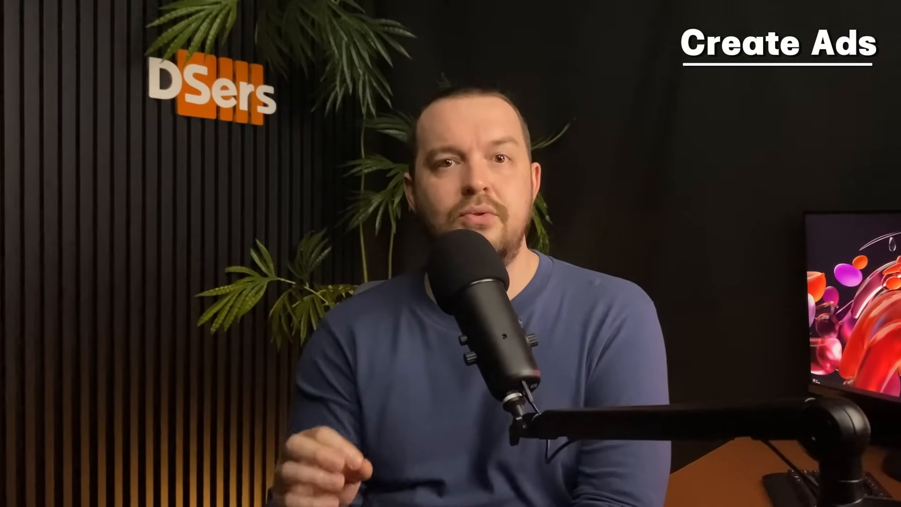
{"action": "left_click", "coordinate": [356, 196]}
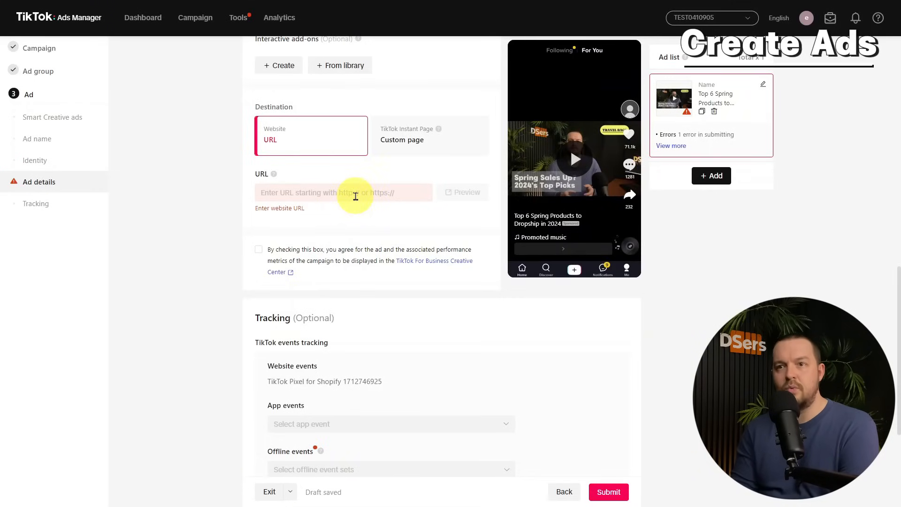
{"action": "type", "text": "https://www.dsers.com/"}
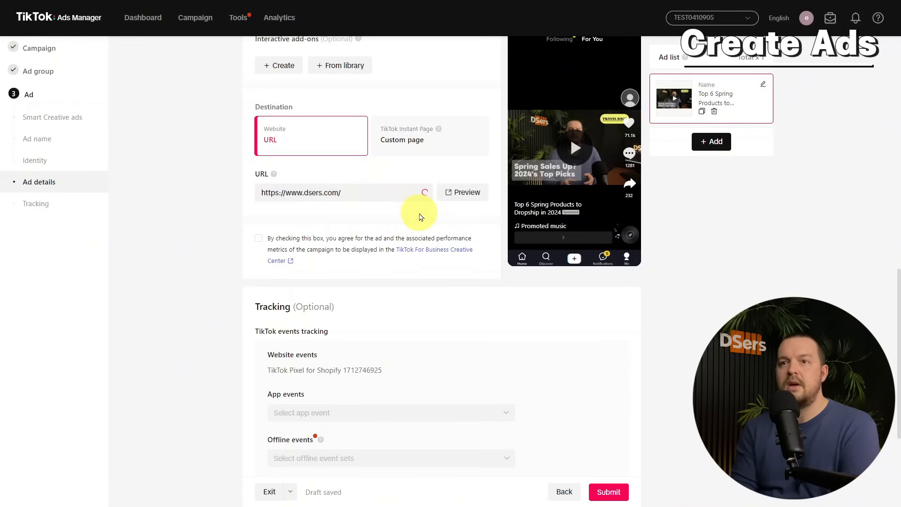